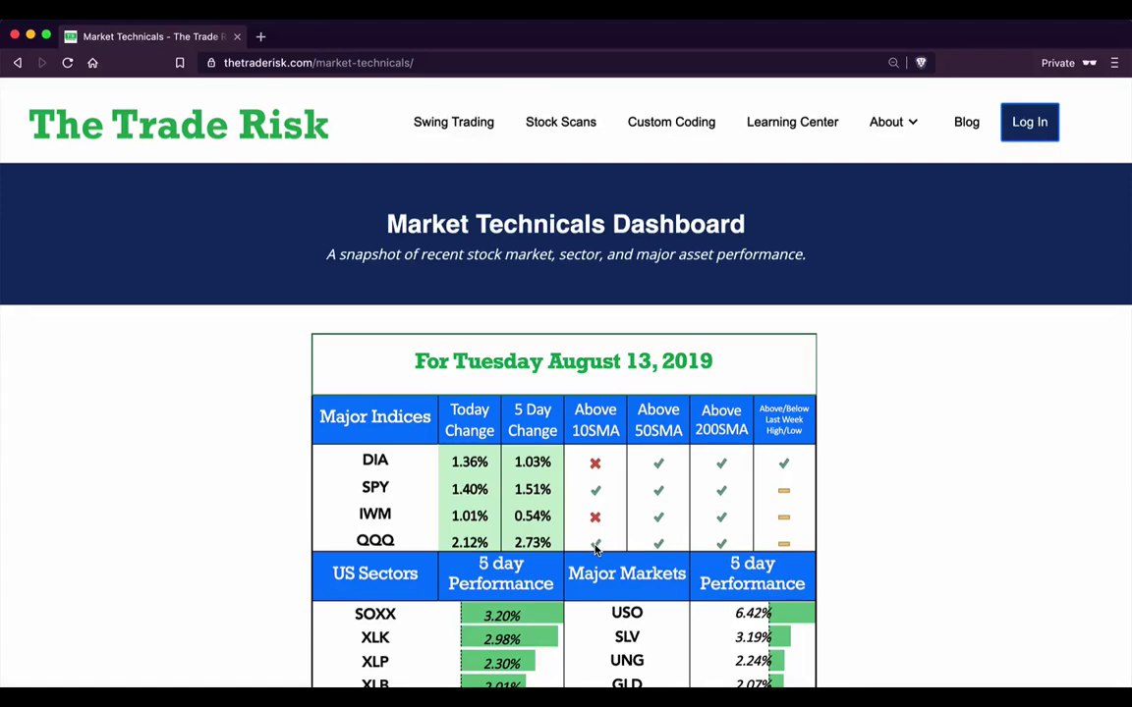
- Scroll through The Trade Risk's Market Technicals Dashboard for August 13, 2019
scroll(265, 573, "down", 5)
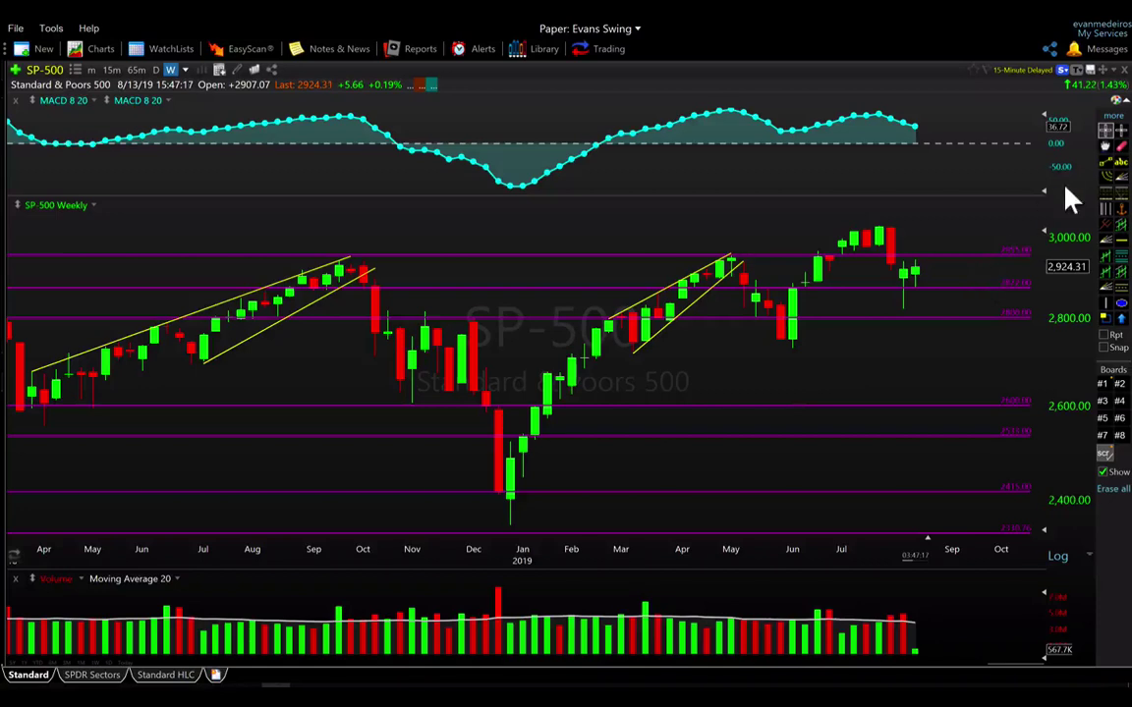
- Hide the drawing toolbar and zoom the SP-500 weekly chart into the May–August candles
left_click(1113, 110)
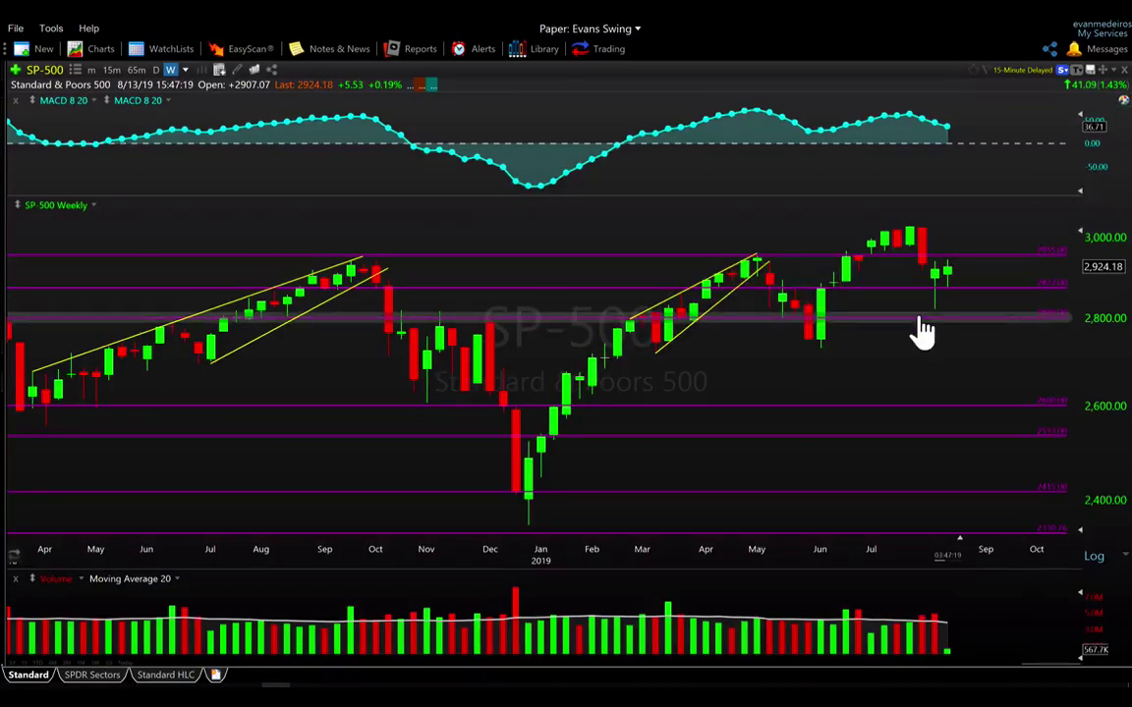
mouse_move(924, 331)
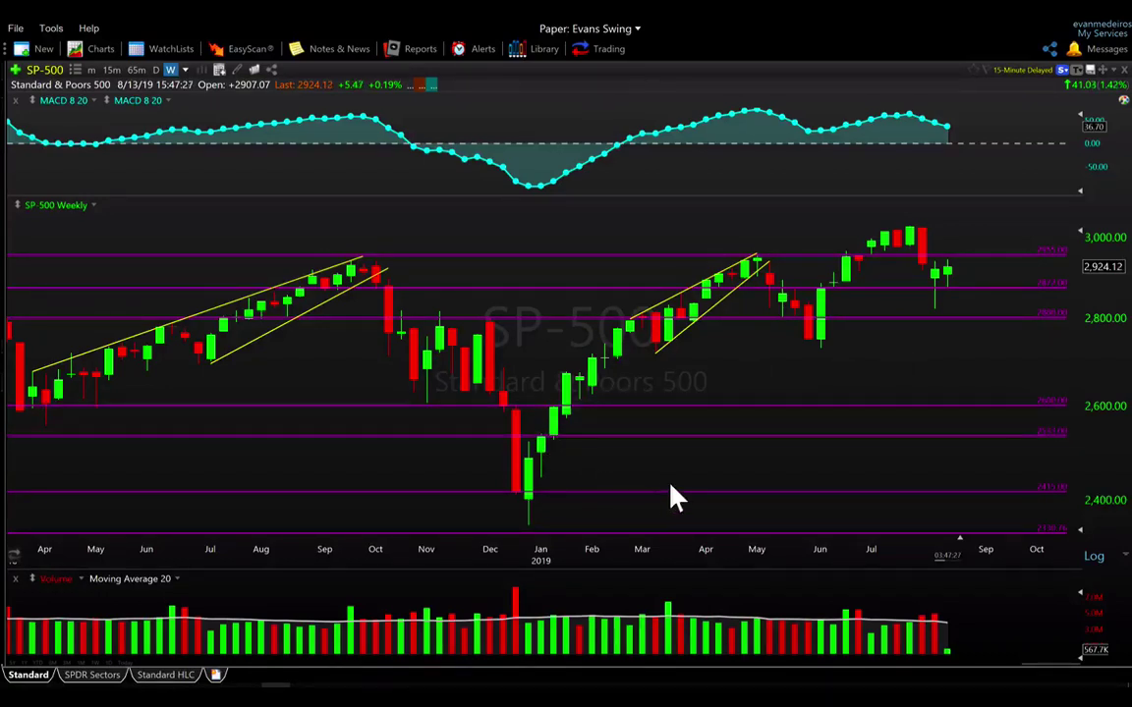
scroll(976, 379, "up", 4)
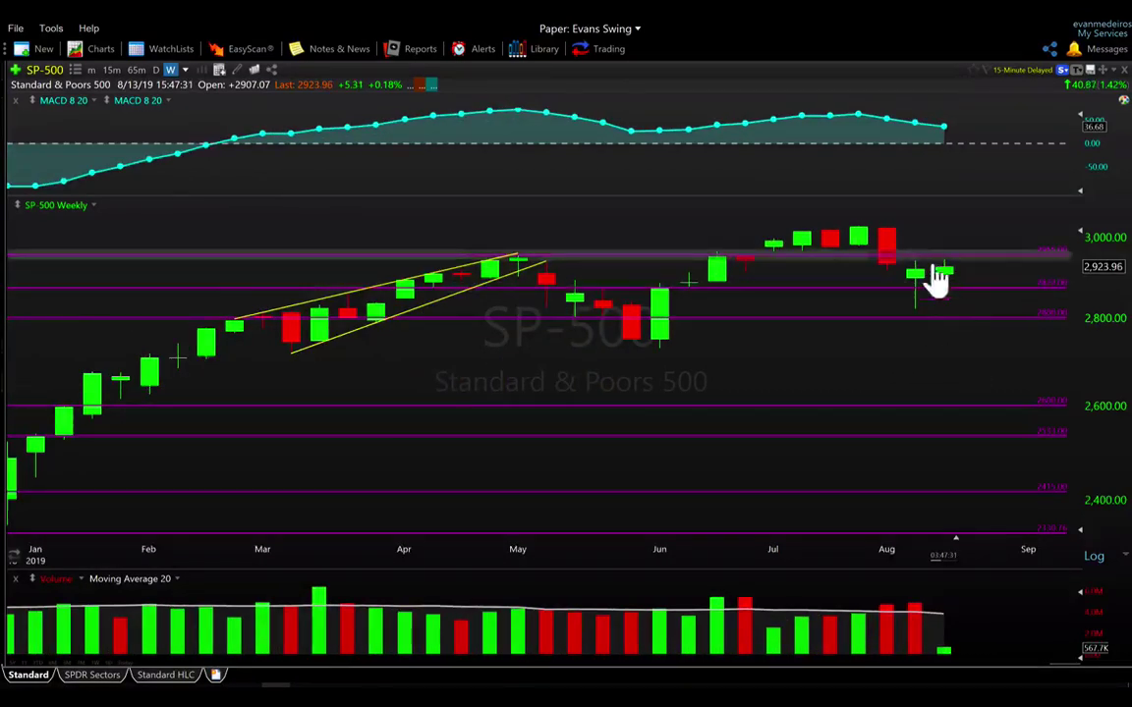
right_click(941, 354)
key("Escape")
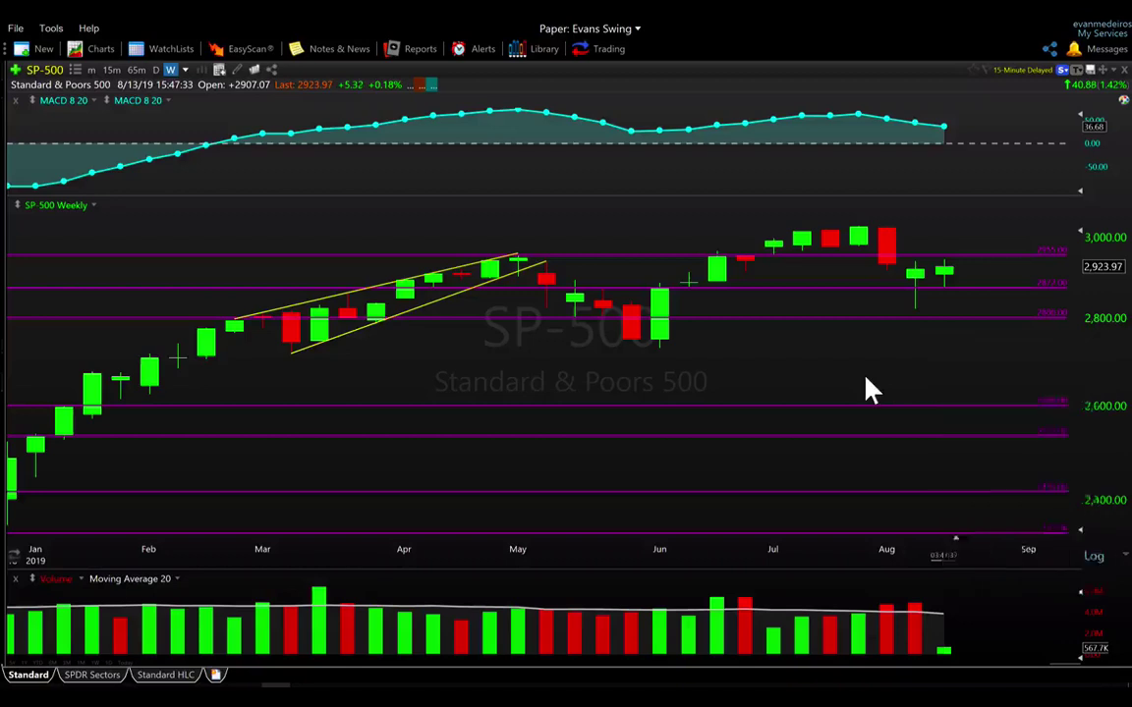
scroll(922, 397, "up", 3)
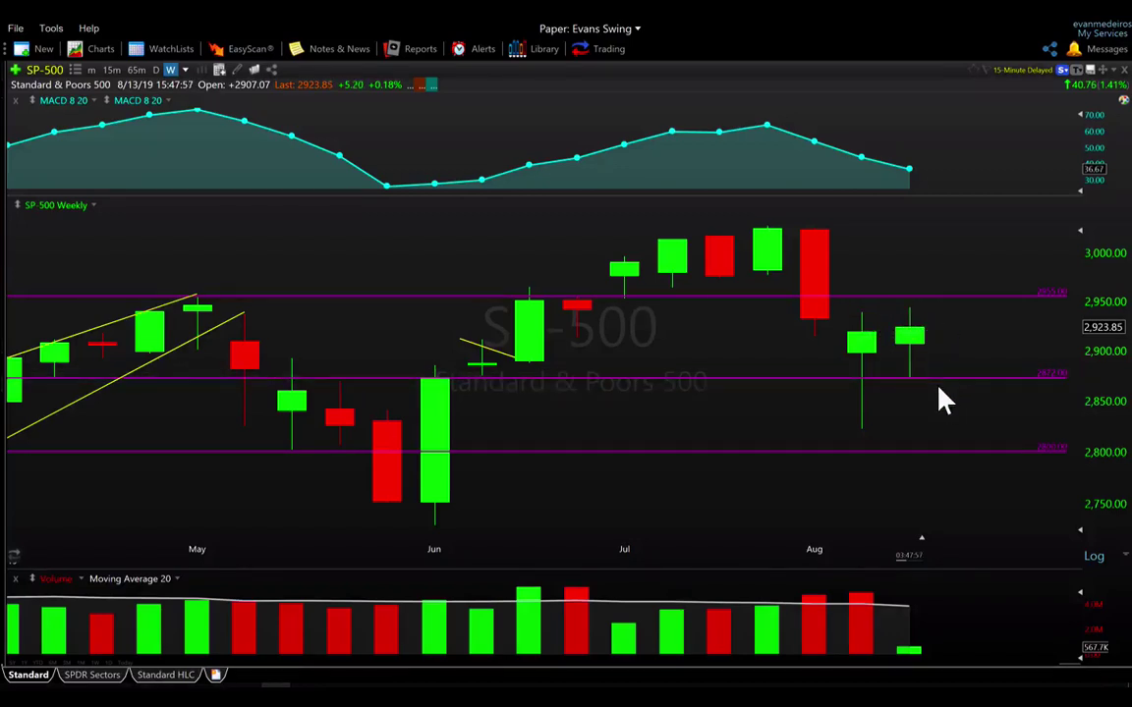
- Compare the August weekly candles with the 2,955 and 2,872 lines, then switch SP-500 to daily
scroll(983, 503, "down", 2)
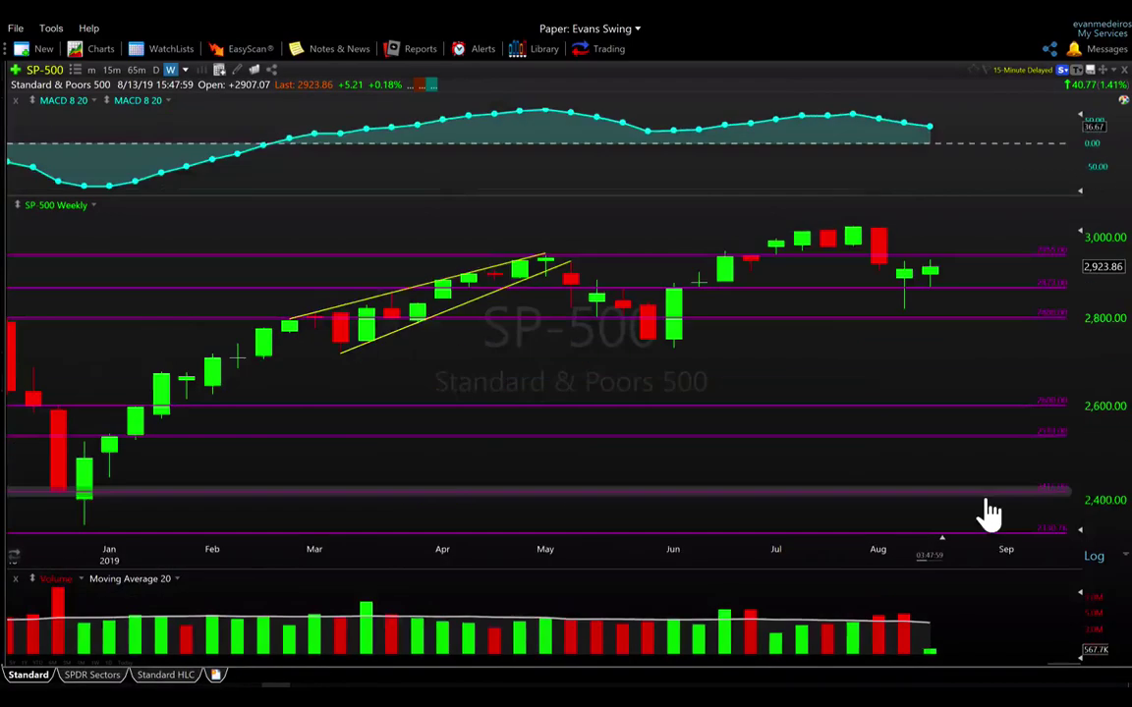
scroll(866, 399, "up", 3)
scroll(894, 439, "down", 2)
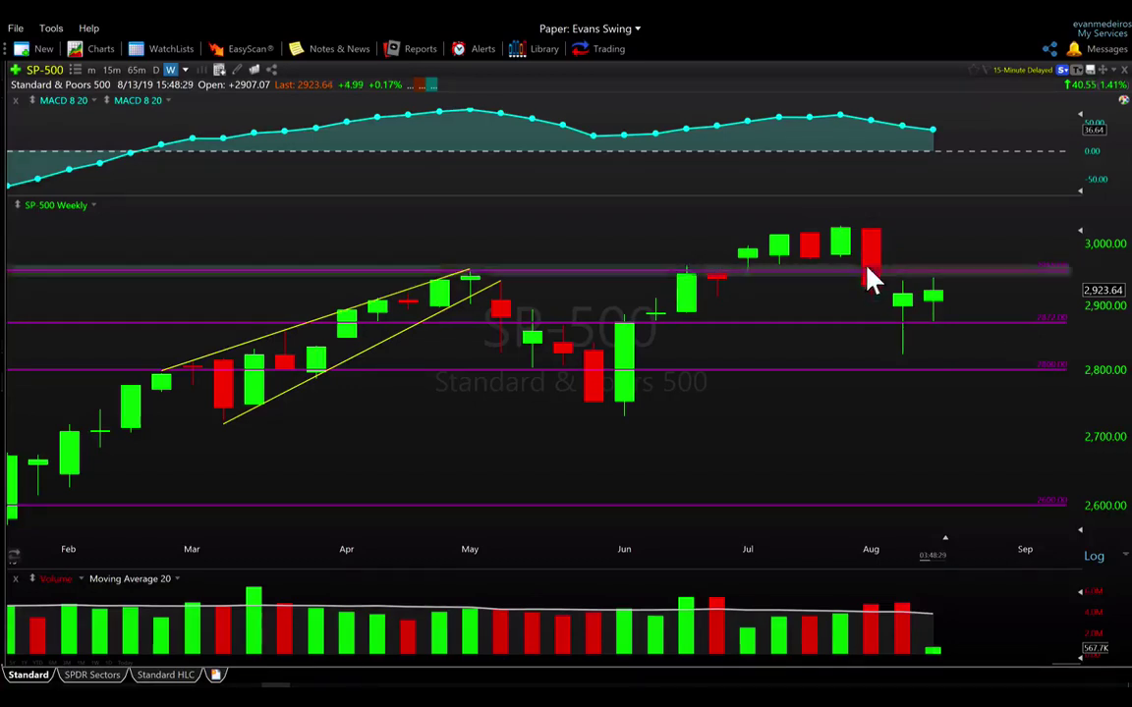
mouse_move(871, 291)
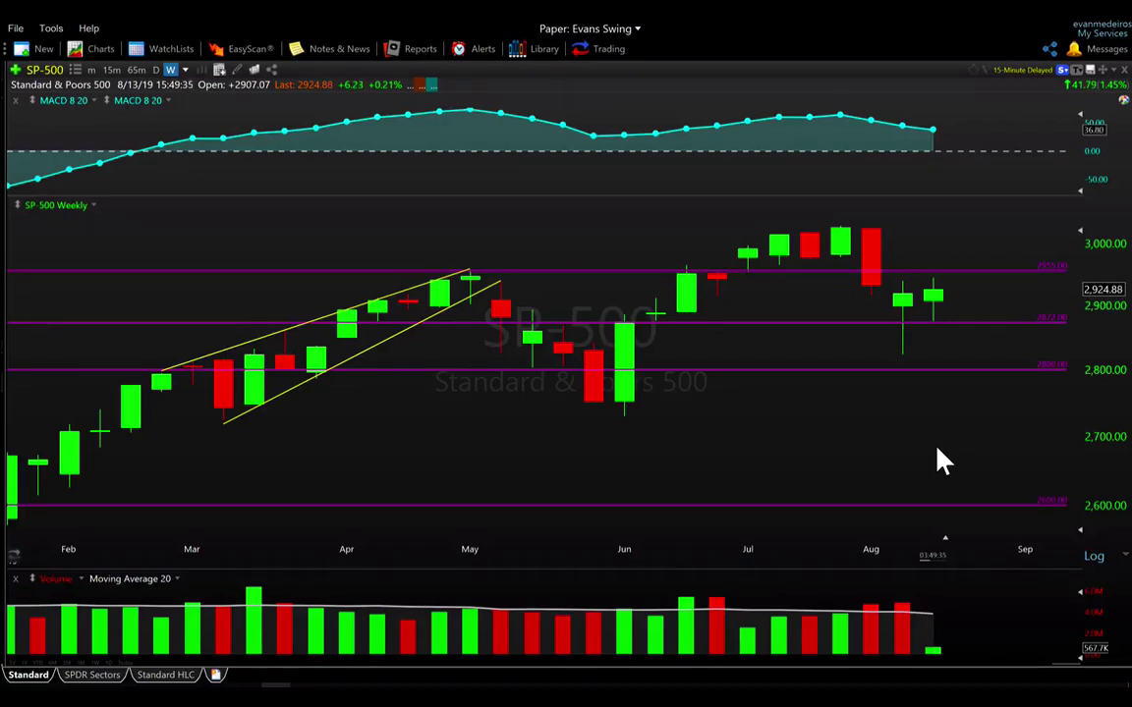
key("d")
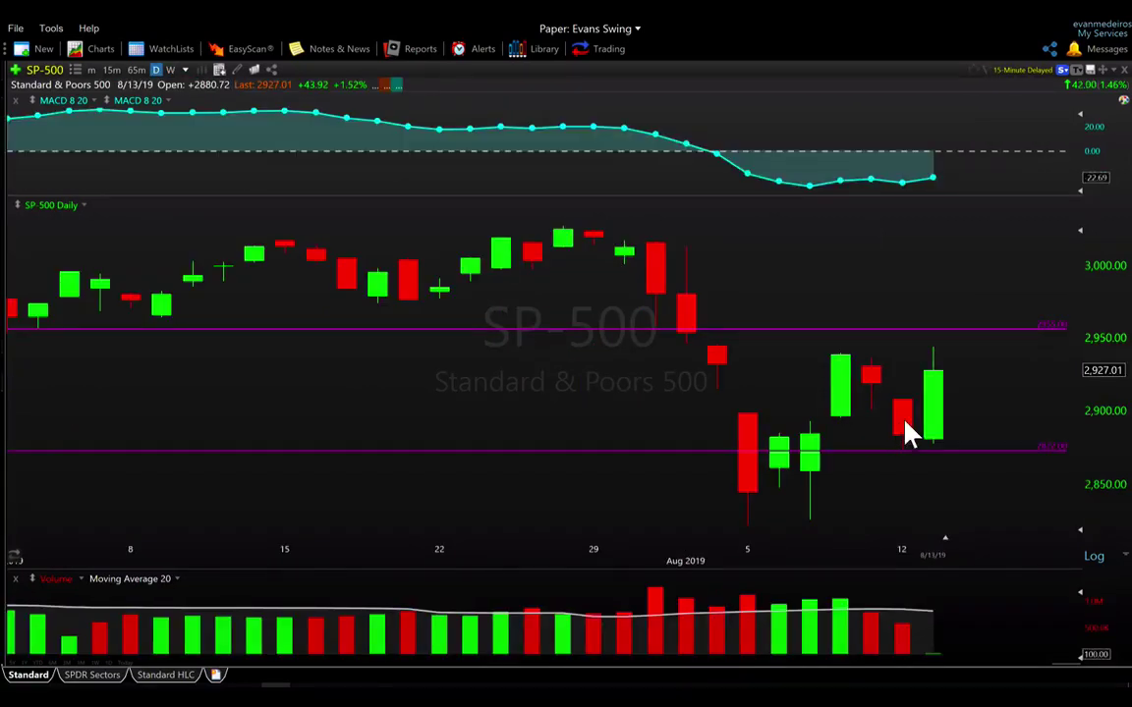
- Measure the SP-500 daily price move from the 8/12 candle to the 8/13 candle
left_click_drag(906, 429, 902, 420)
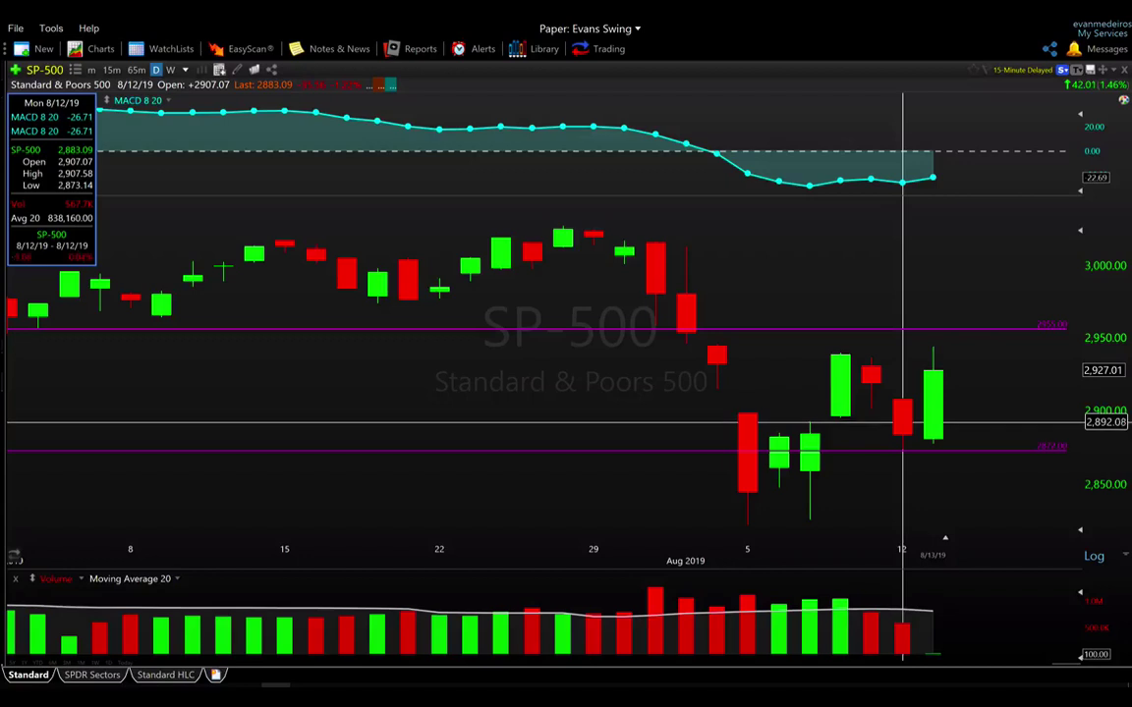
left_click_drag(902, 426, 936, 430)
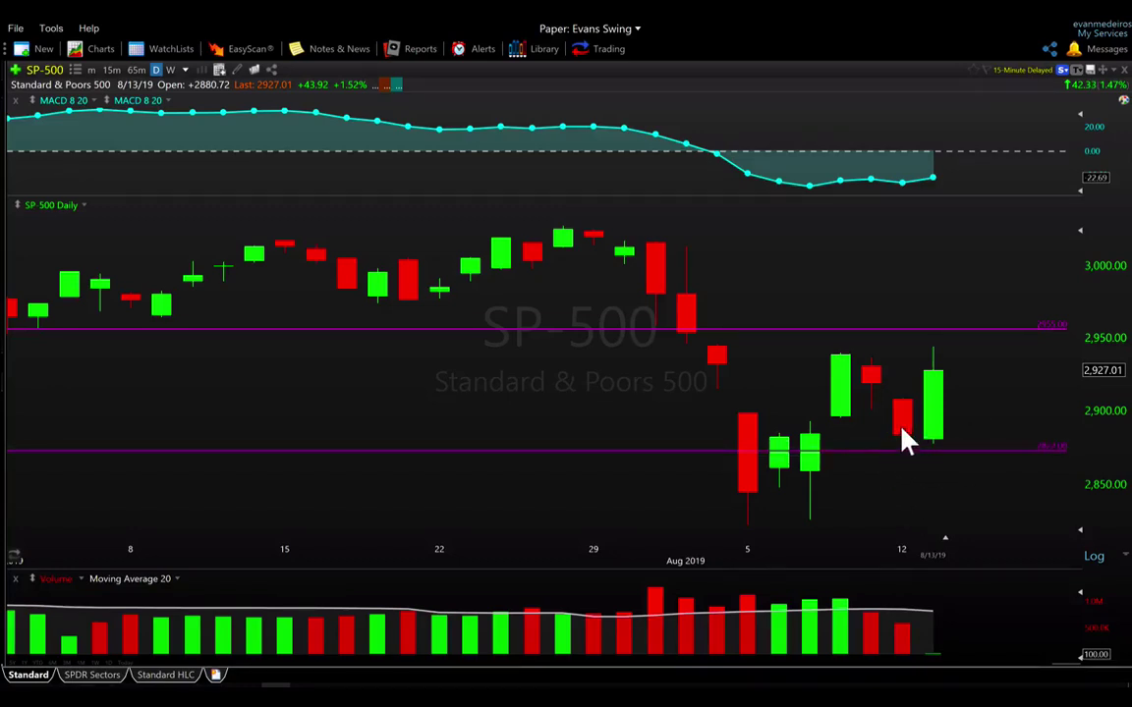
mouse_move(902, 446)
- Check the August candles against the 2,872 support, zoom out to April–August, and enter IWM
mouse_move(870, 354)
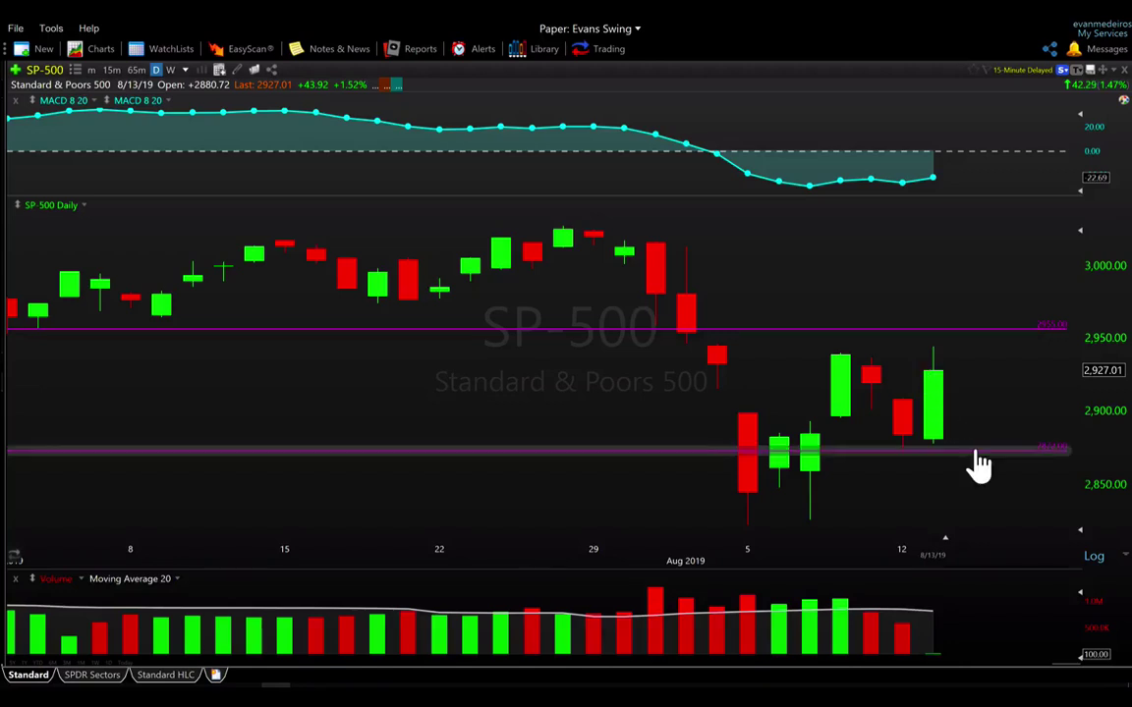
mouse_move(980, 461)
scroll(978, 462, "down", 3)
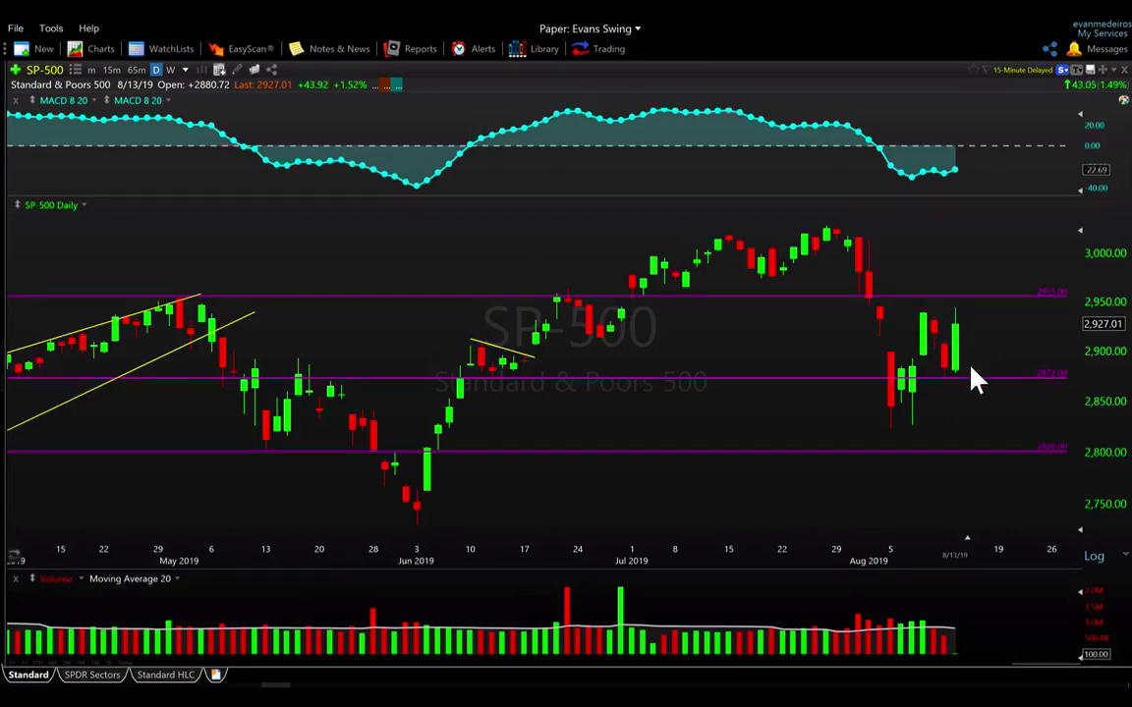
type("IWM")
key("Return")
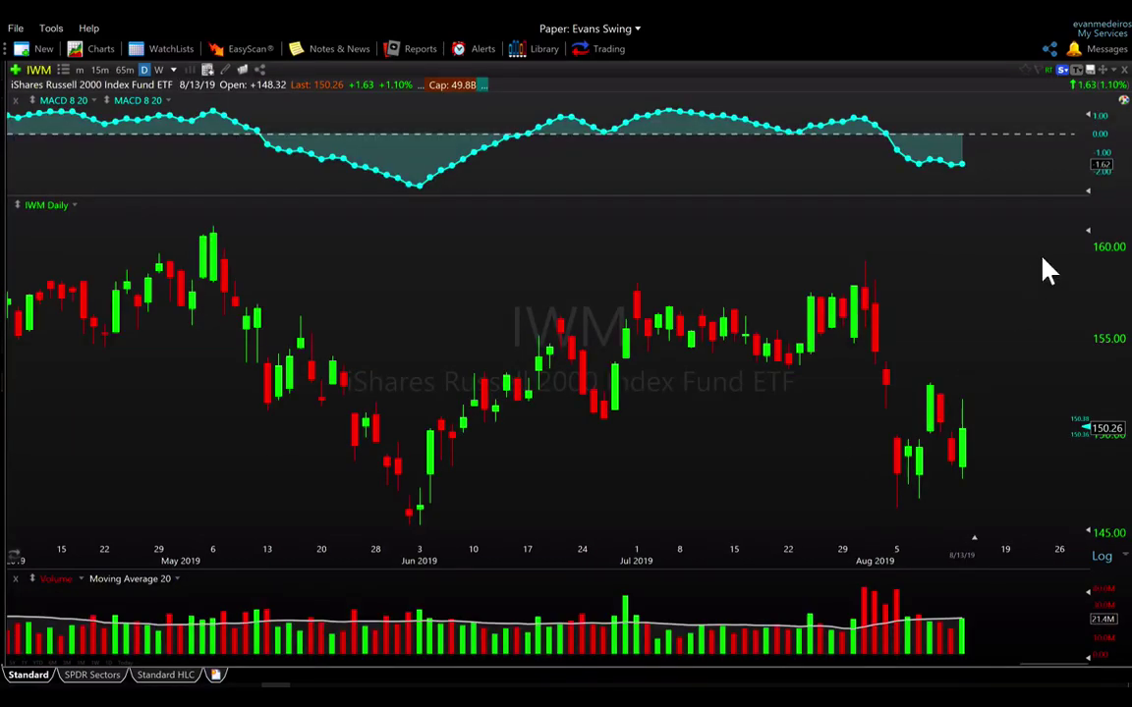
left_click(1124, 102)
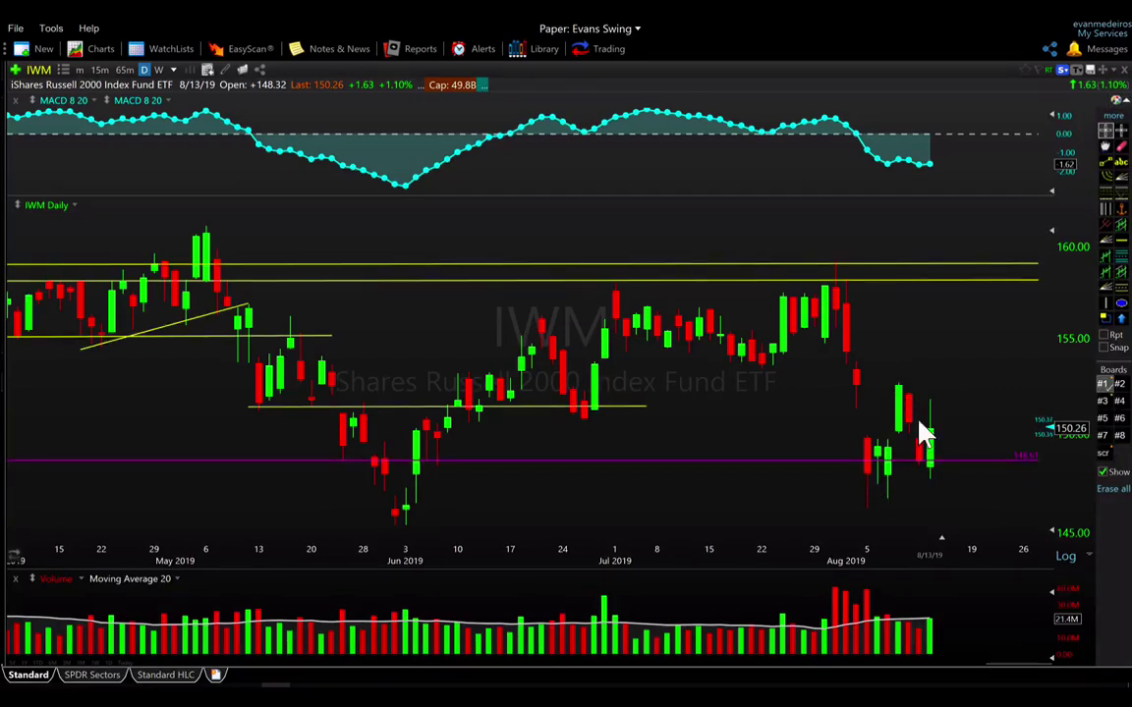
right_click(967, 480)
left_click(851, 432)
scroll(879, 500, "down", 3)
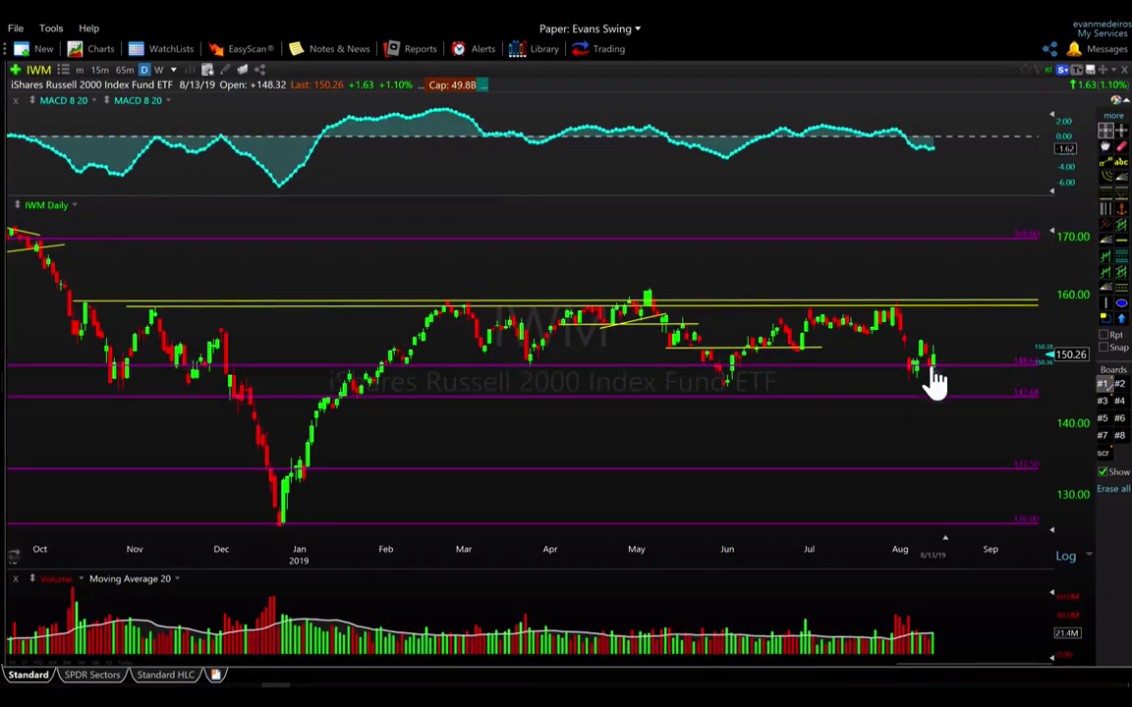
scroll(930, 373, "up", 3)
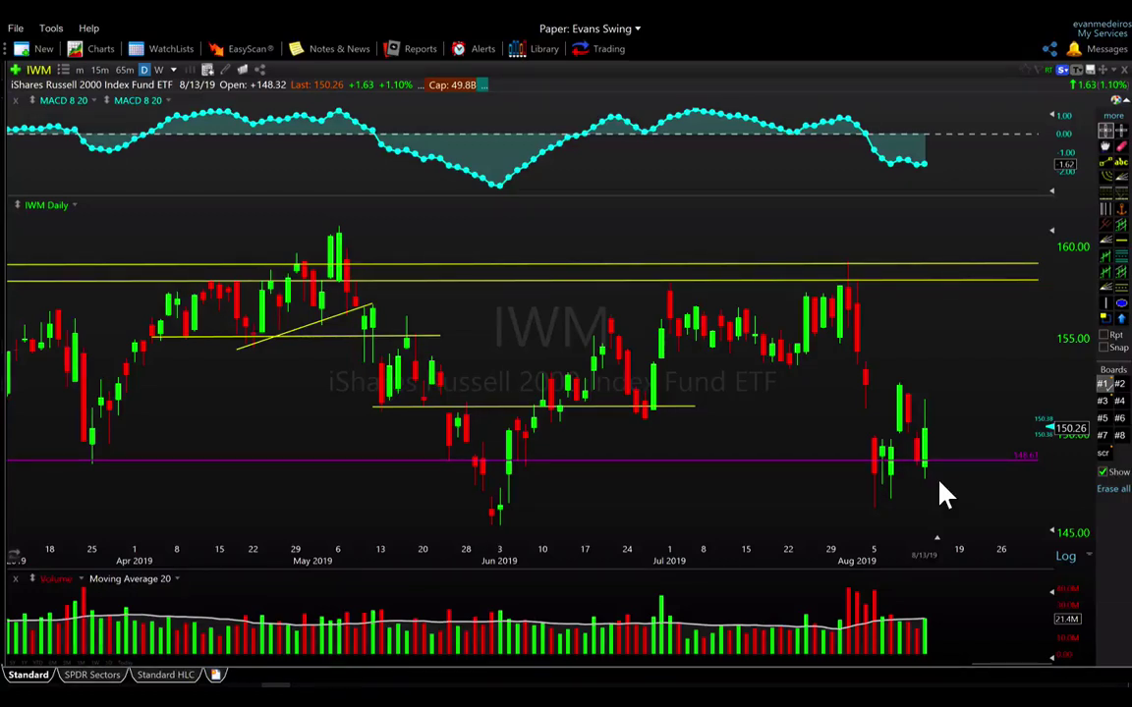
- Replace IWM with the Invesco QQQ Trust chart on weekly candles
type("QQQ")
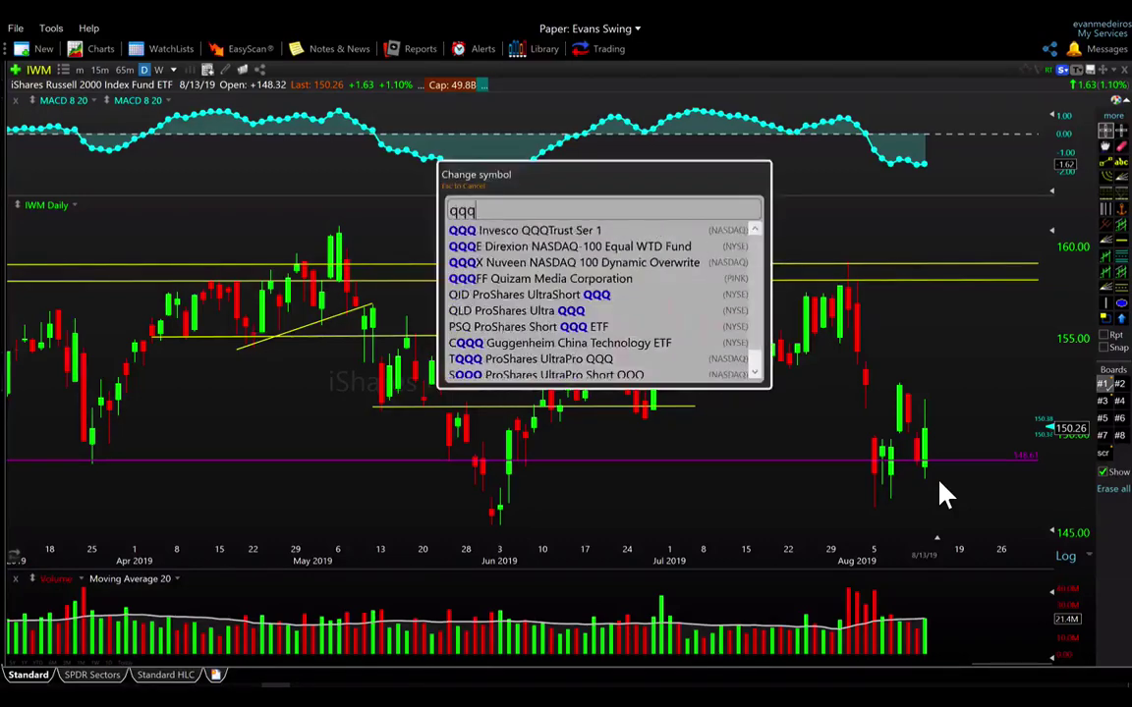
key("Return")
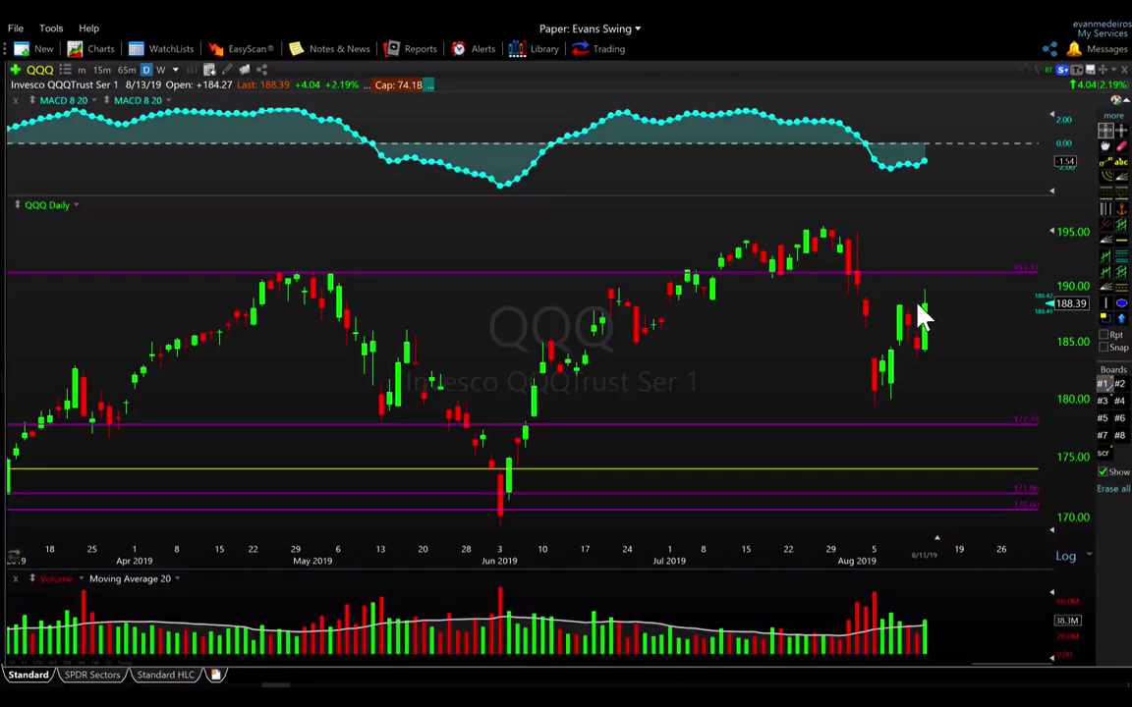
key("w")
scroll(909, 280, "up", 3)
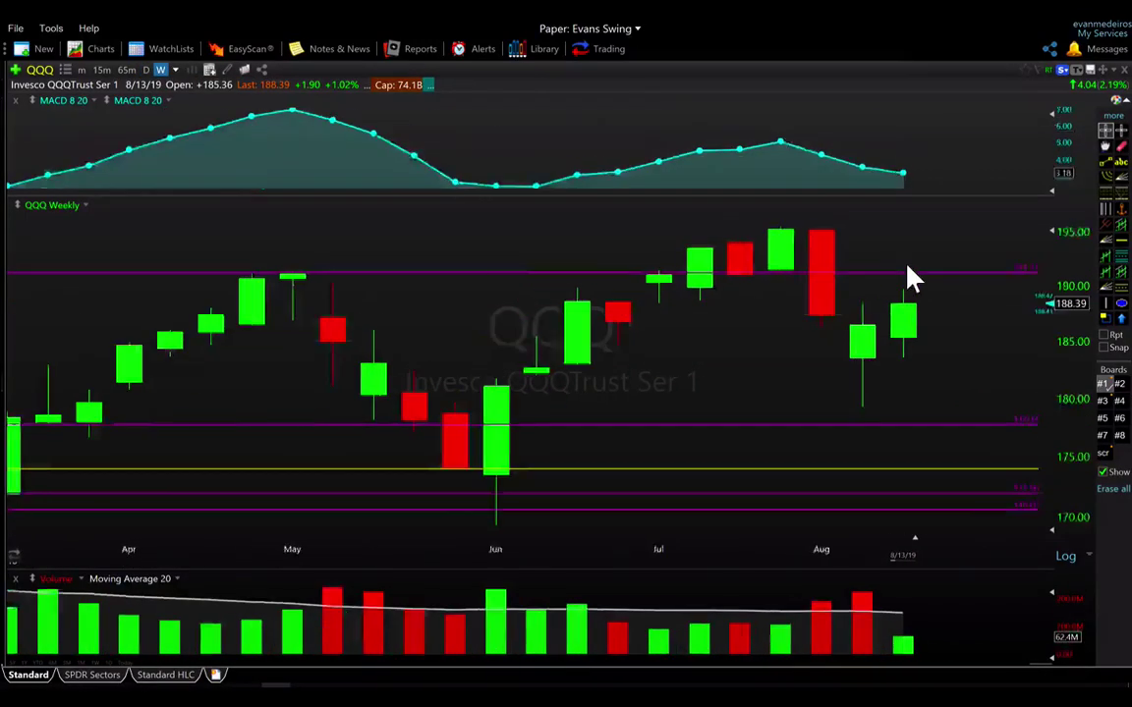
left_click(903, 304)
left_click(863, 327)
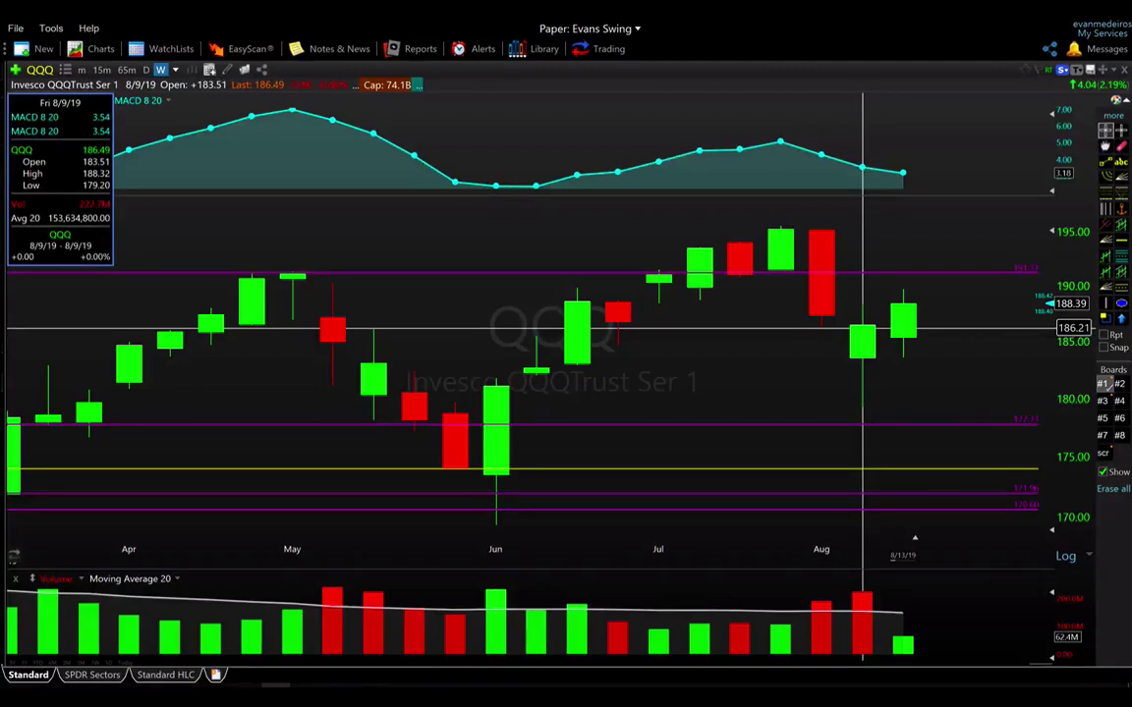
left_click(863, 327)
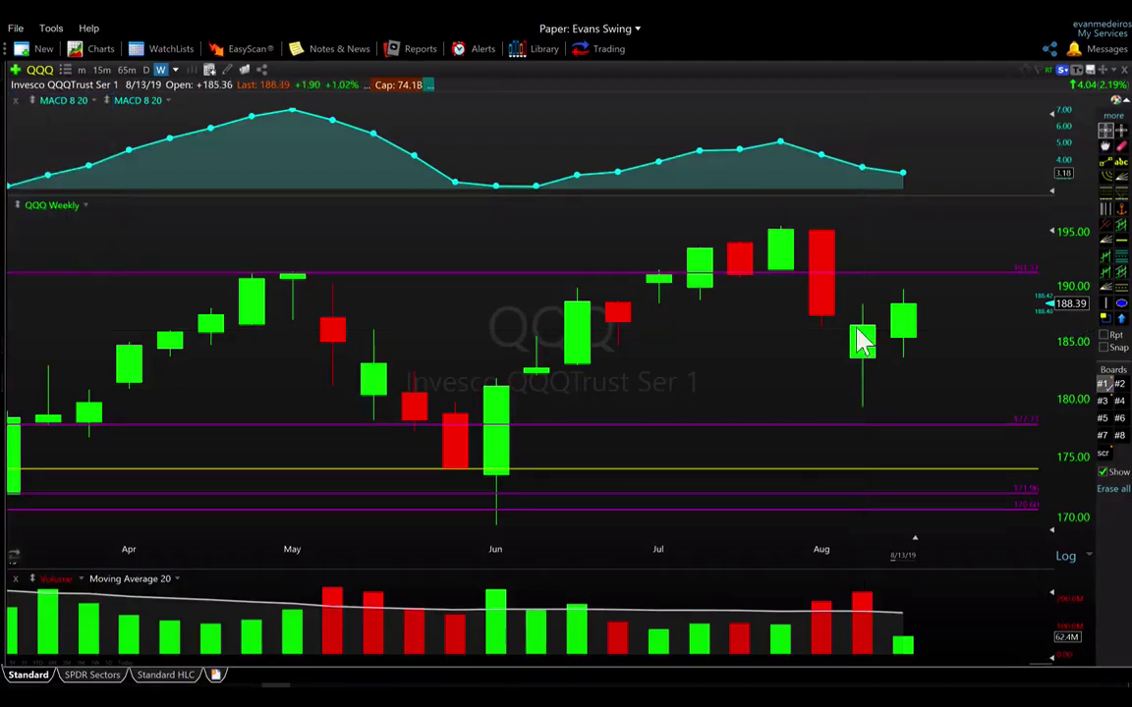
left_click(915, 335)
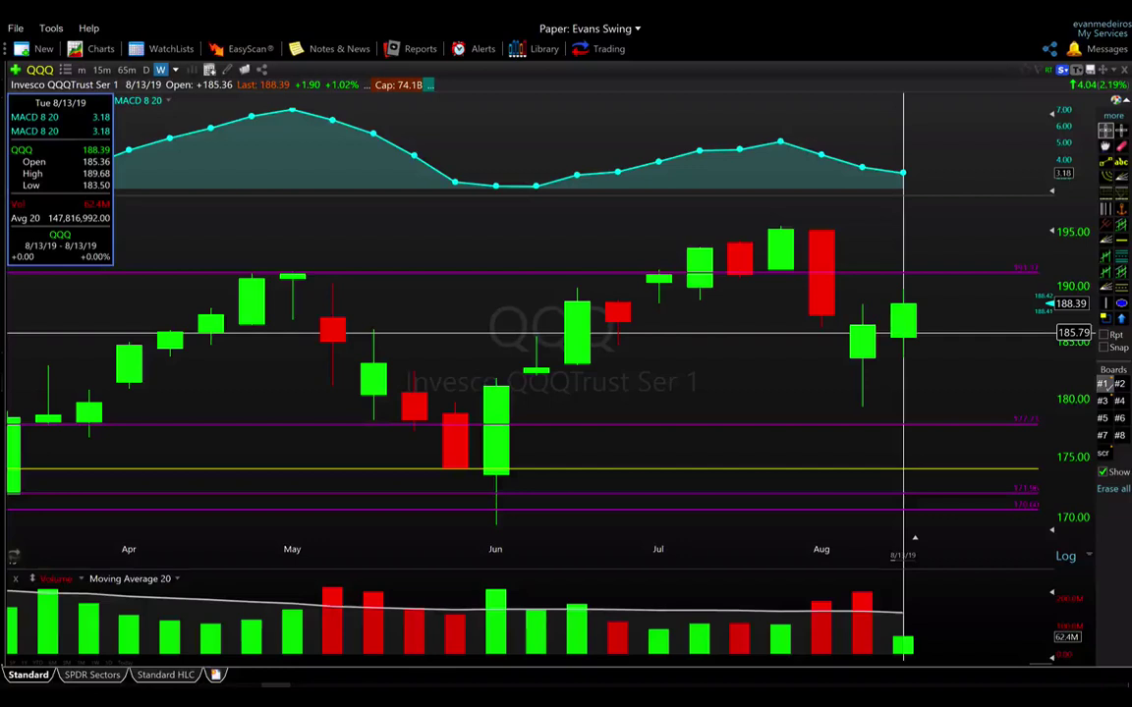
left_click(915, 335)
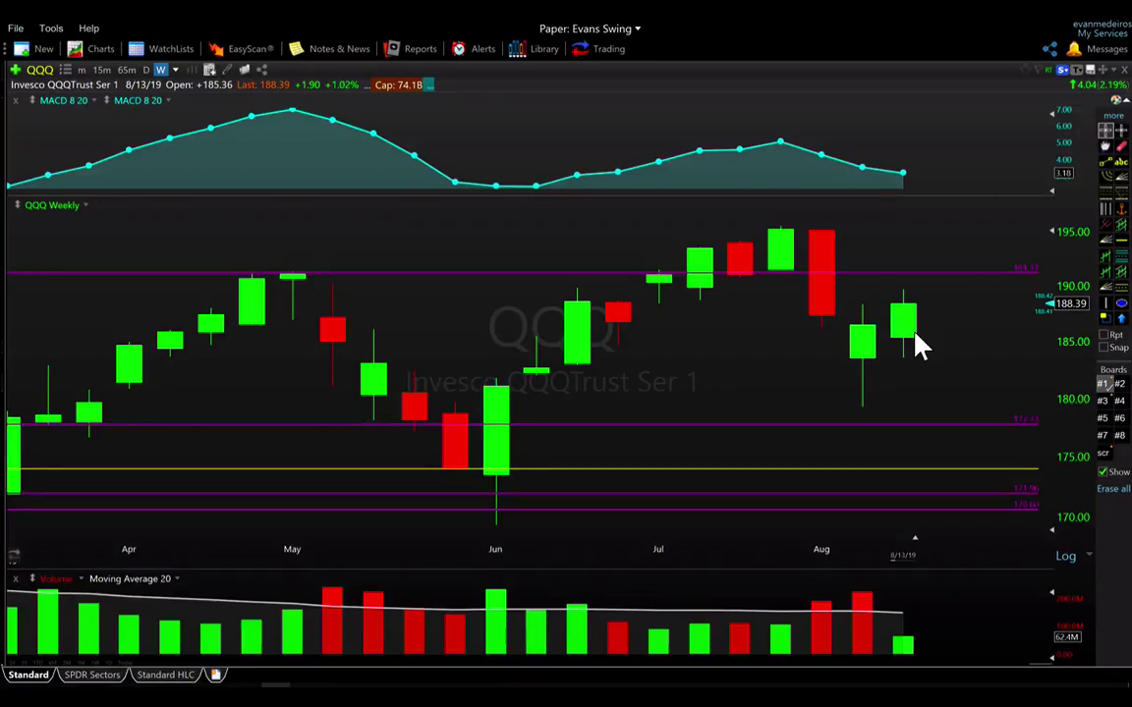
- Load the CBOE Market Volatility Index (VIX--X) chart on daily candles
type("vix")
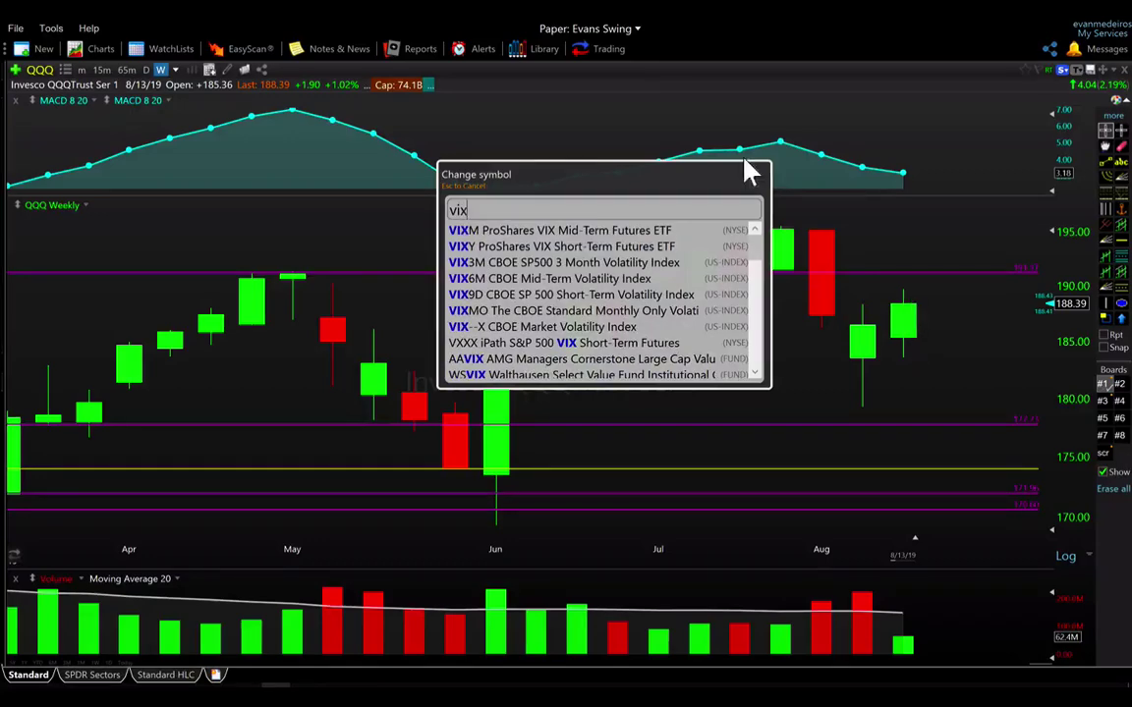
left_click(576, 328)
key("d")
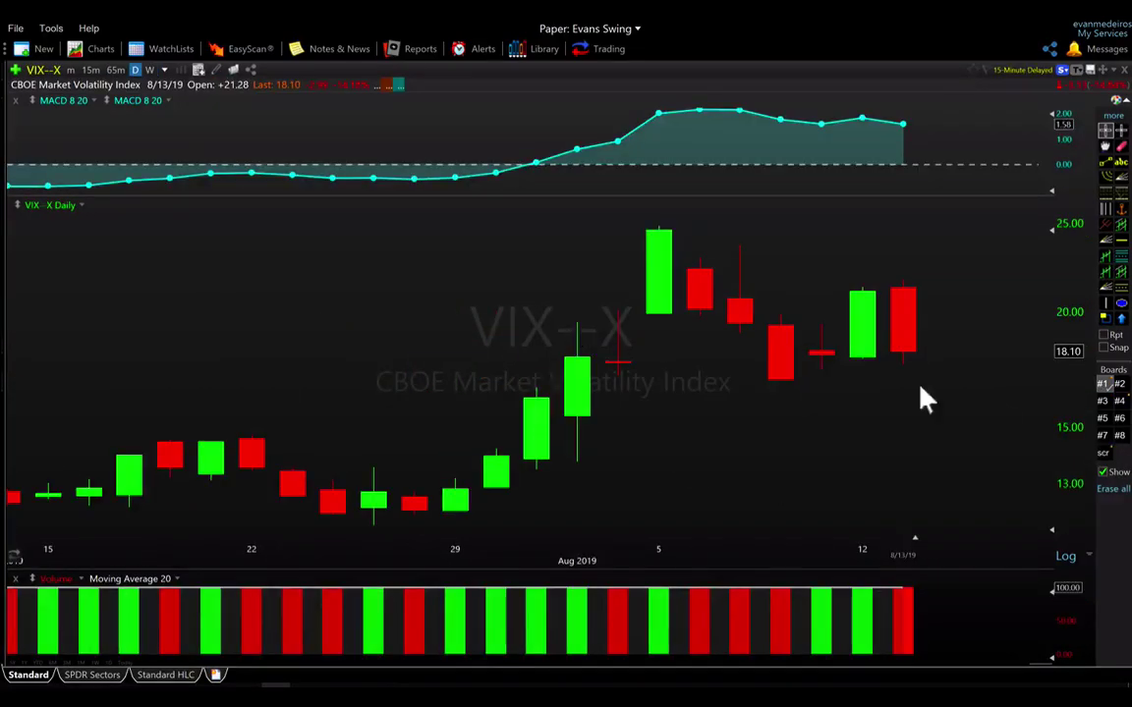
scroll(994, 403, "down", 2)
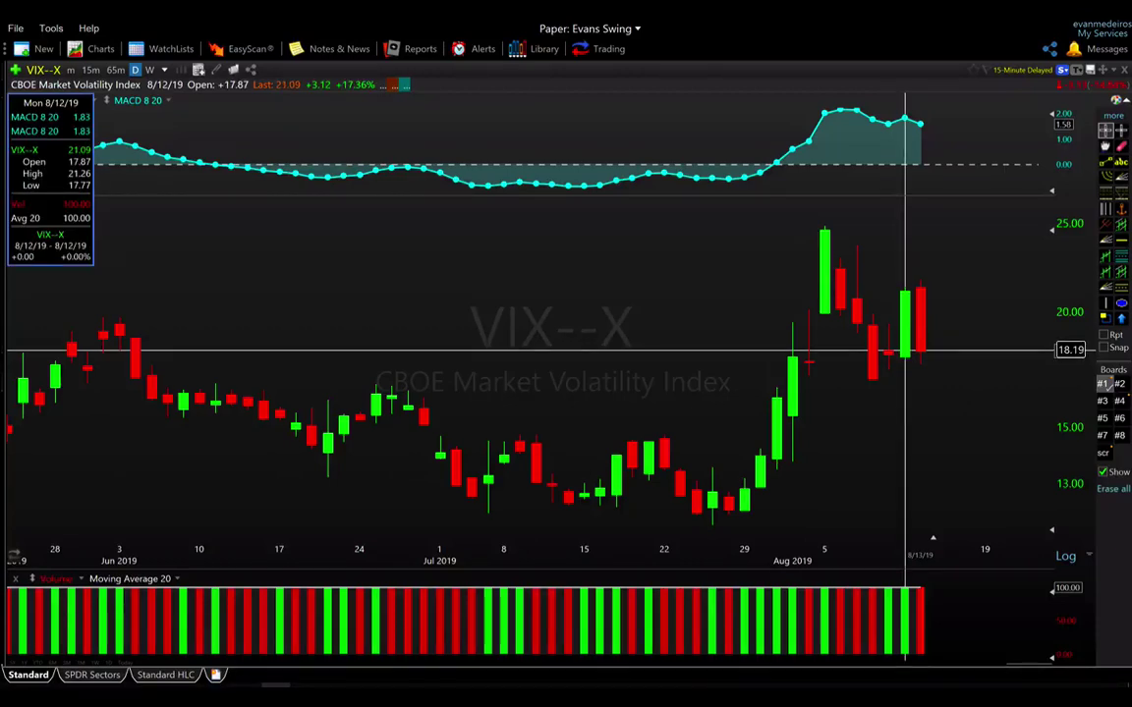
- Inspect the latest VIX candle prices, then enter TLT in the symbol lookup
left_click_drag(905, 350, 906, 361)
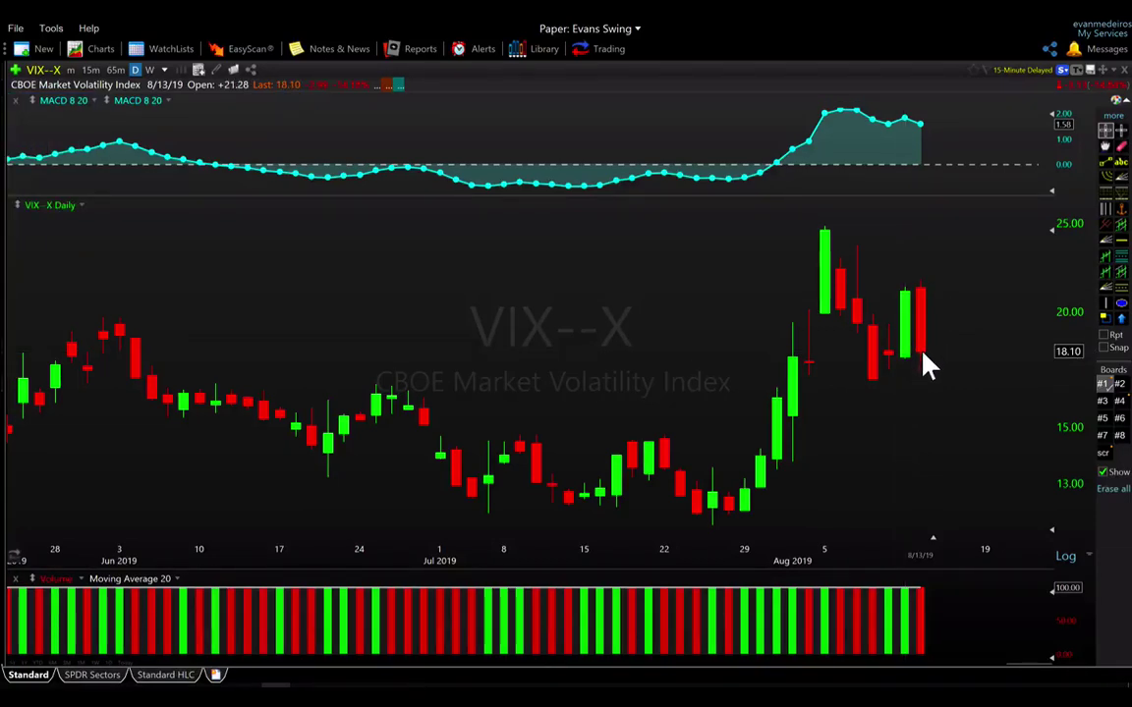
left_click_drag(923, 361, 926, 366)
type("TLT")
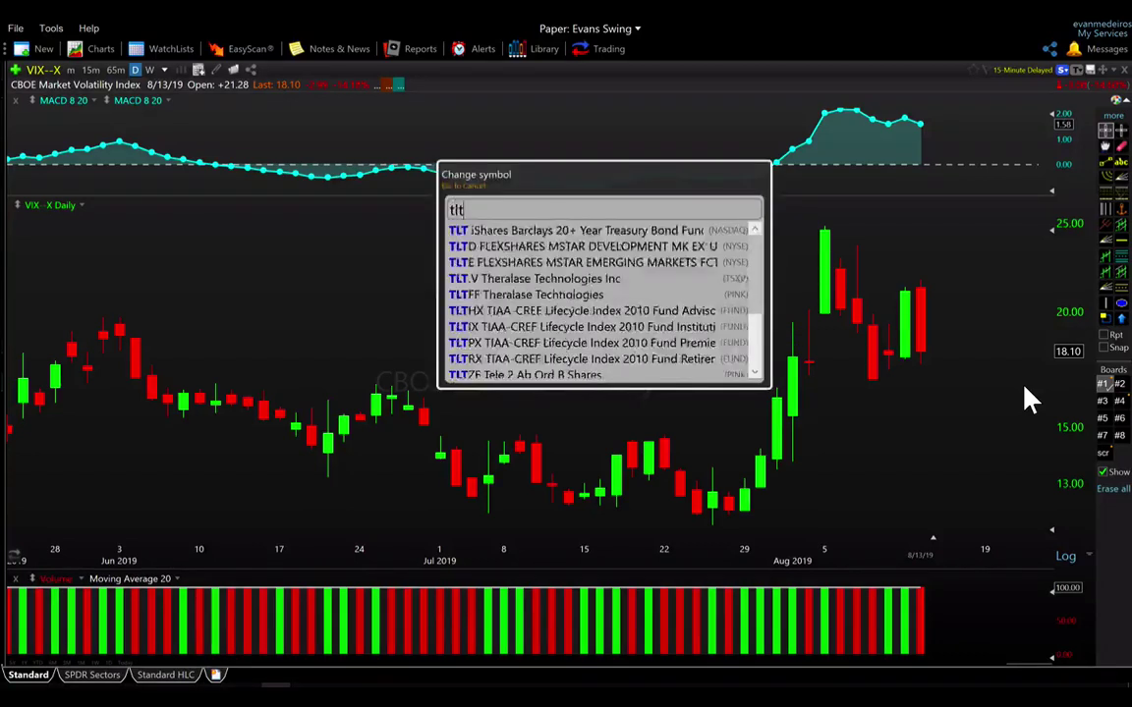